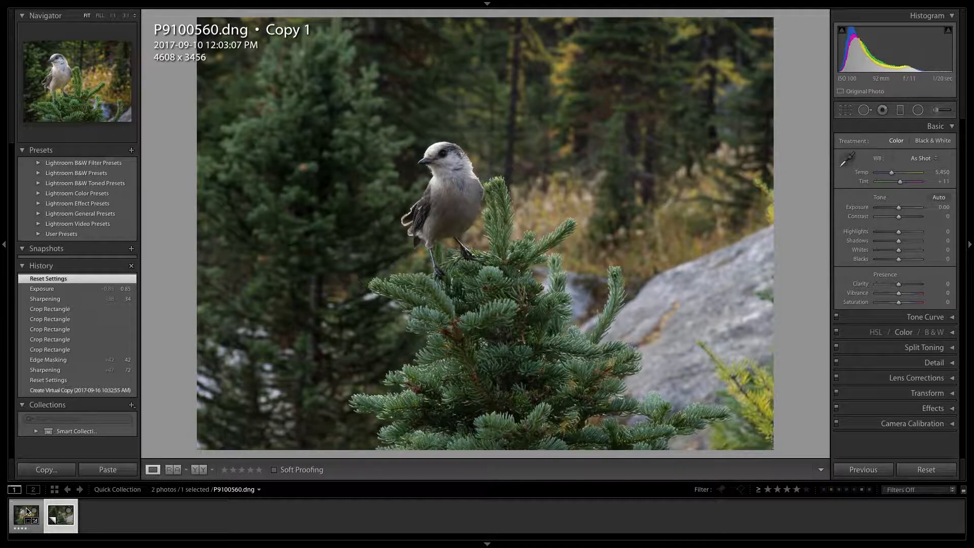
Step: View the finished four-star edit of the bird photo for reference, and return to the unedited virtual copy
left_click(20, 512)
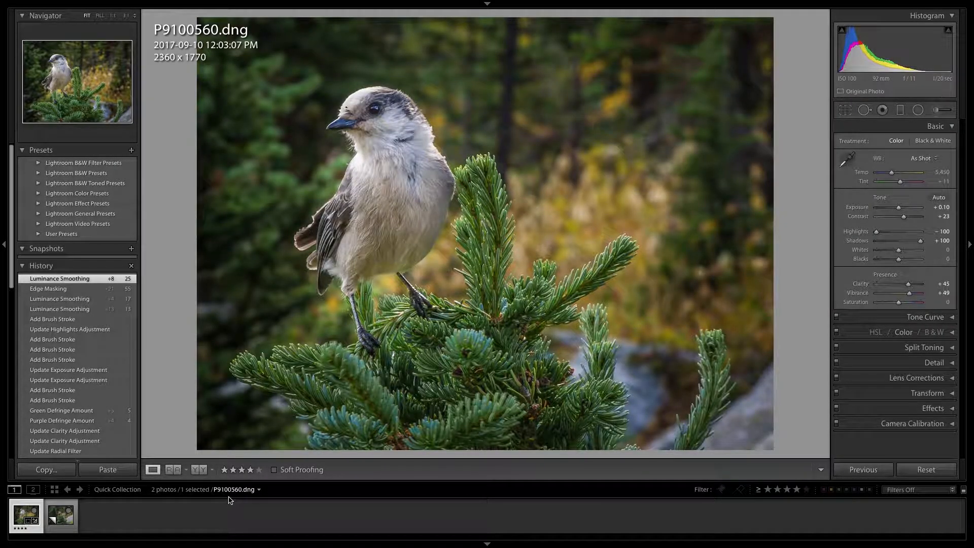
left_click(60, 507)
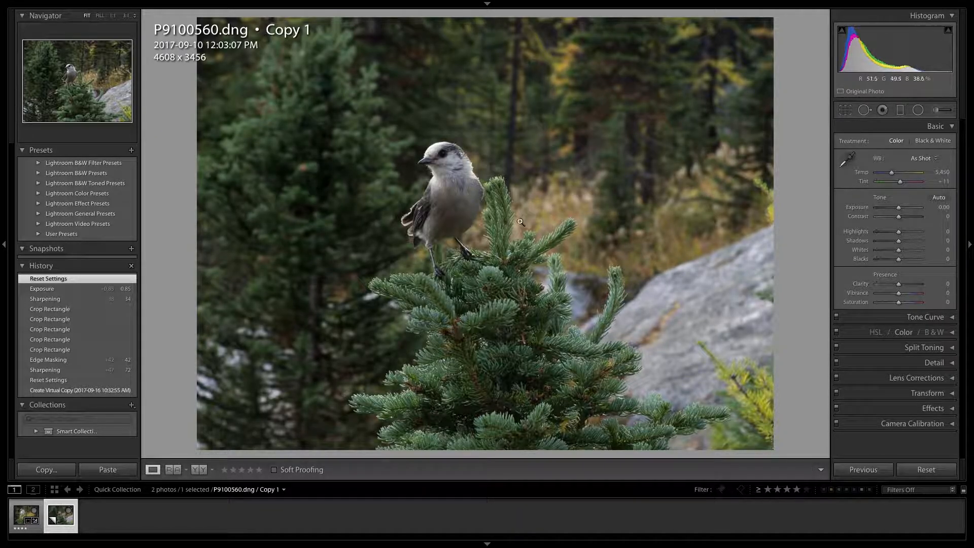
Step: Switch the photo's info overlay to show shutter speed, aperture, ISO, focal length and lens
left_click(248, 3)
left_click(249, 3)
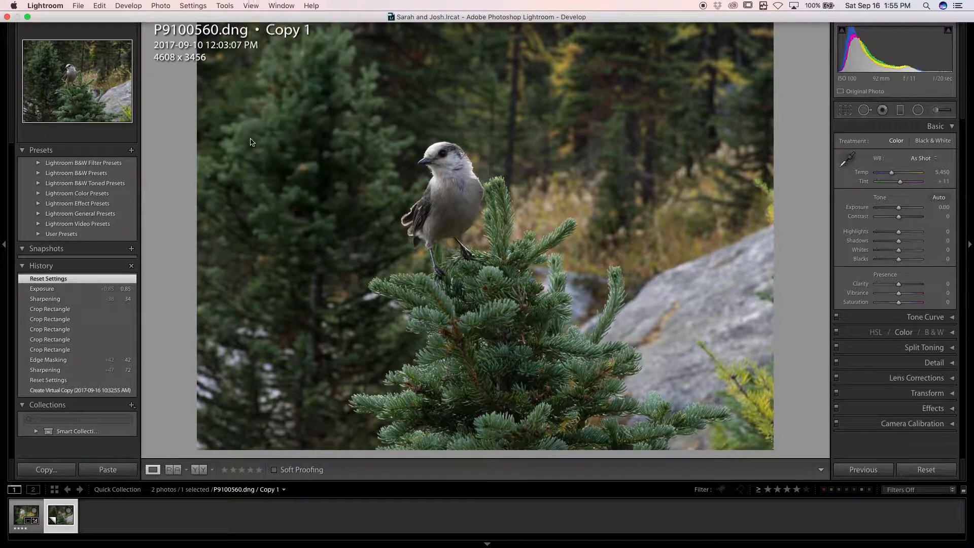
left_click(250, 5)
mouse_move(334, 161)
left_click(374, 186)
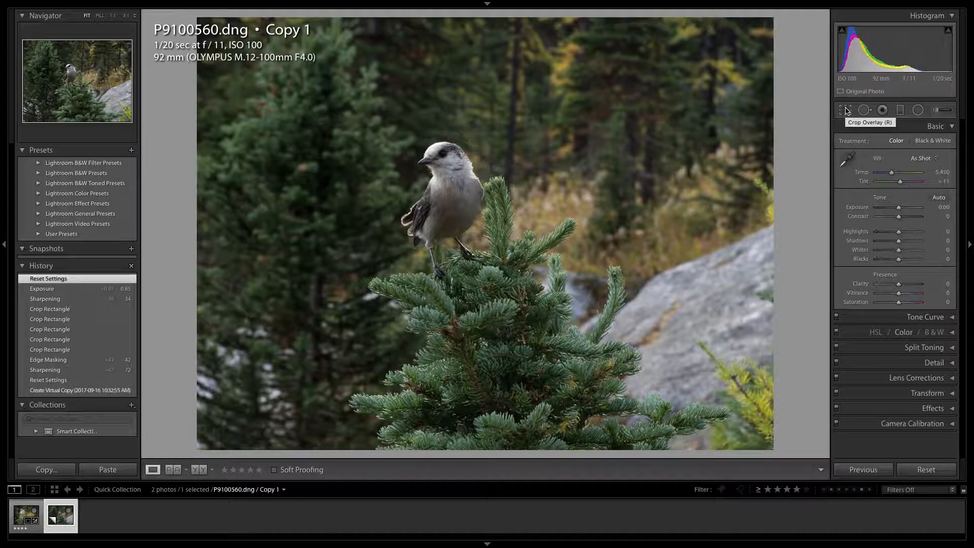
Step: Crop the photo tighter at the original aspect ratio, placing the bird near the left third of the frame
left_click(845, 111)
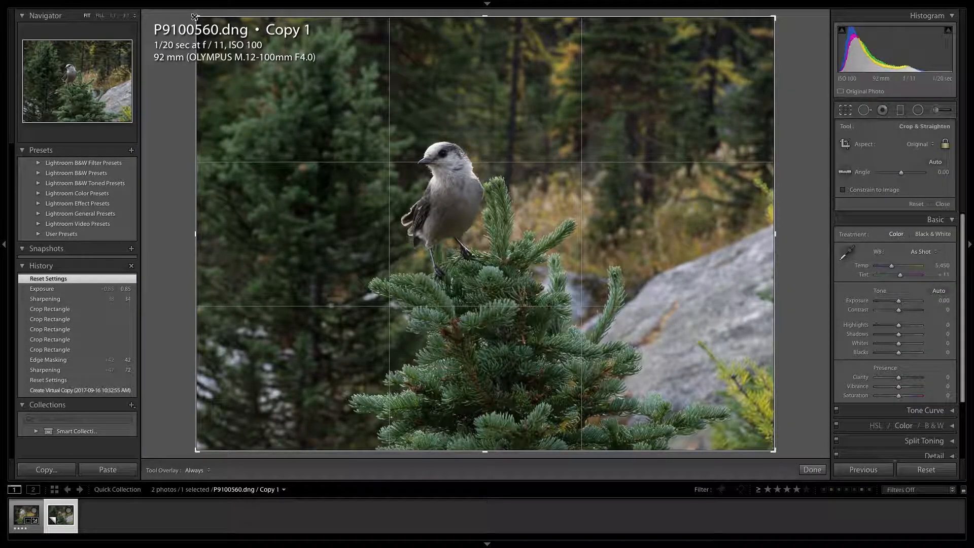
left_click_drag(194, 17, 266, 57)
left_click_drag(441, 142, 475, 209)
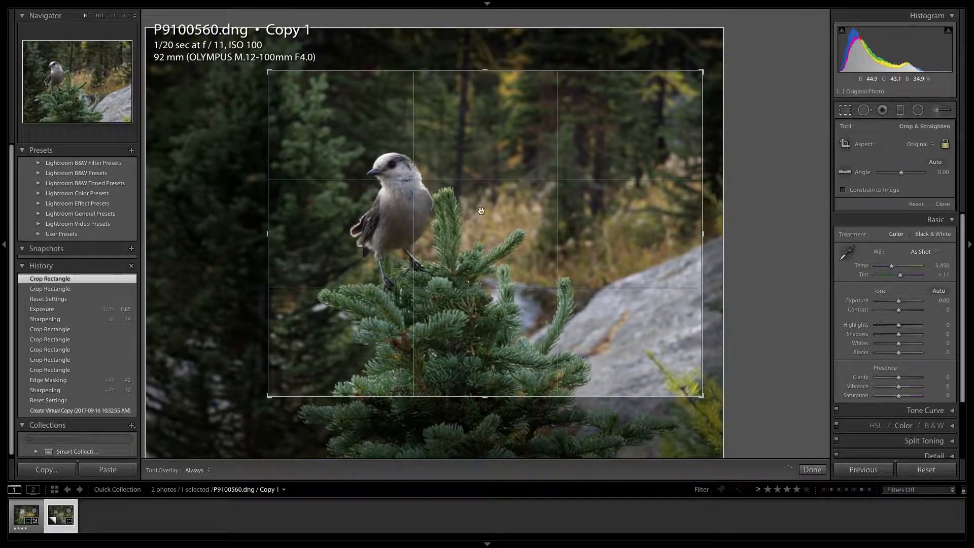
left_click_drag(269, 71, 297, 91)
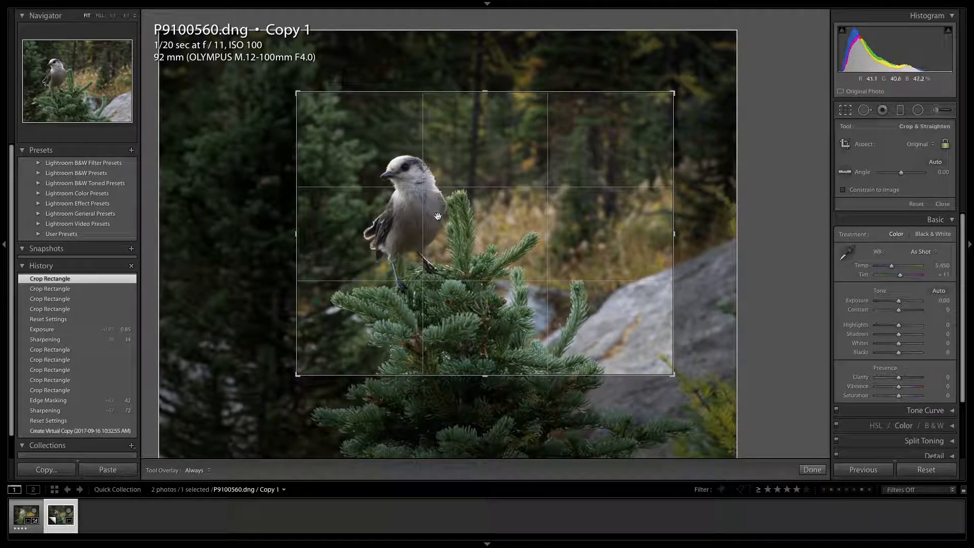
left_click(811, 470)
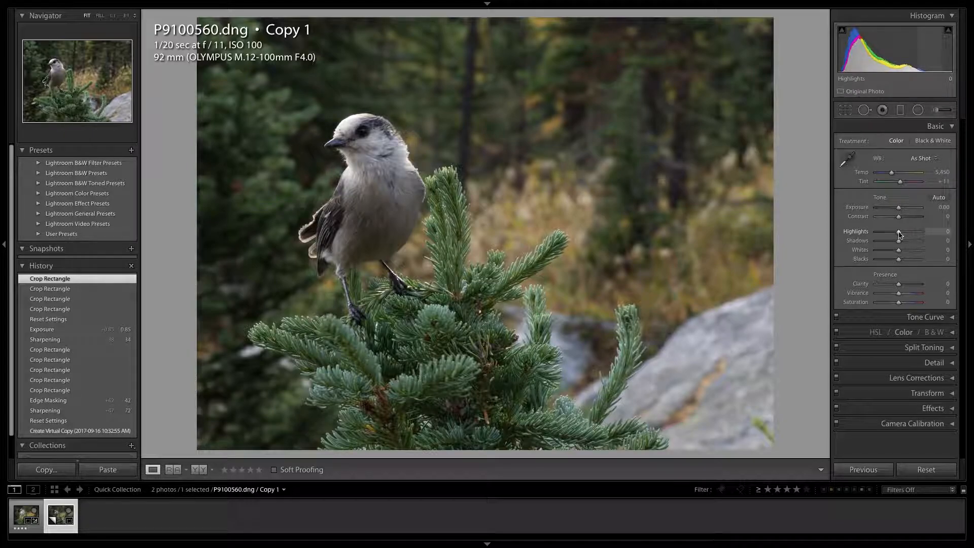
Step: Adjust the tone with Highlights at -100, Exposure at +0.15, Contrast at +23 and Shadows at +64
left_click_drag(897, 234, 871, 234)
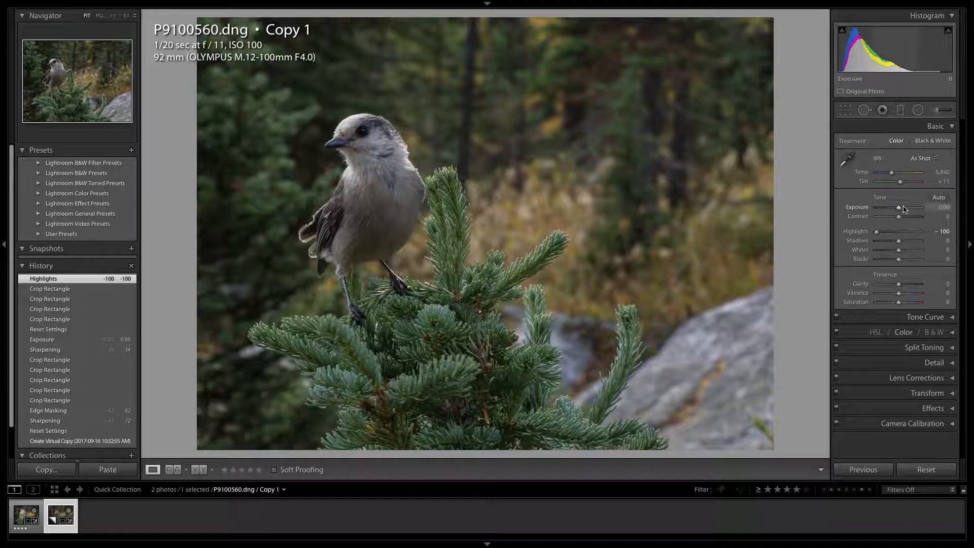
left_click_drag(899, 208, 900, 208)
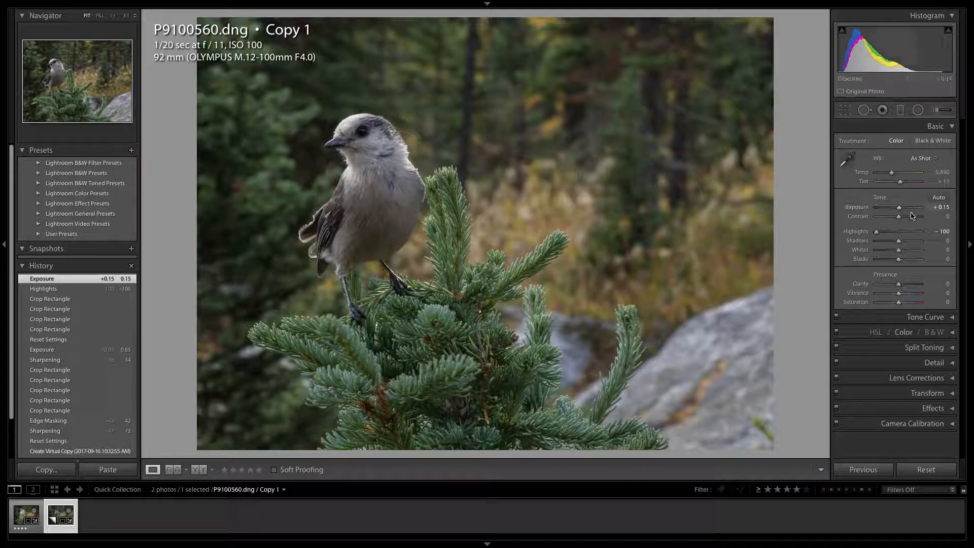
left_click_drag(899, 218, 906, 218)
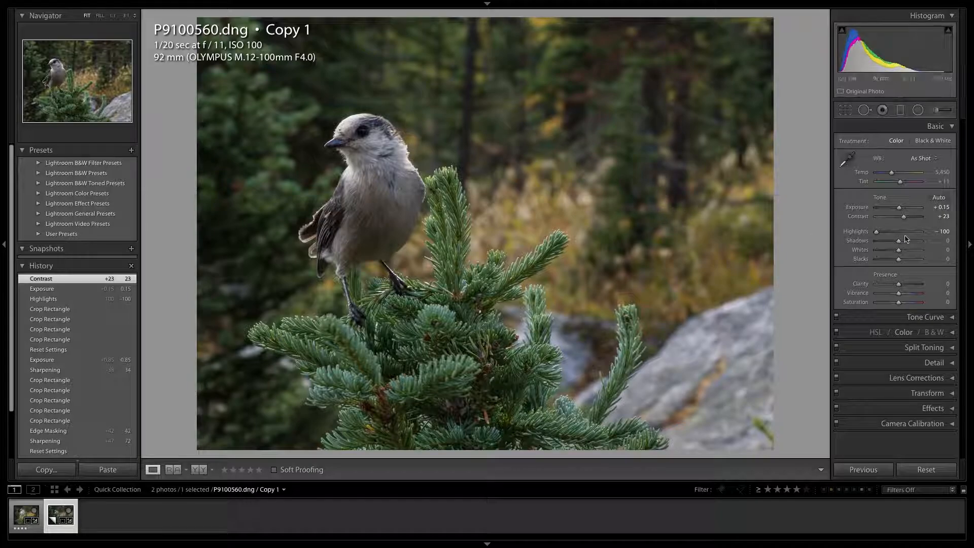
left_click_drag(901, 243, 914, 243)
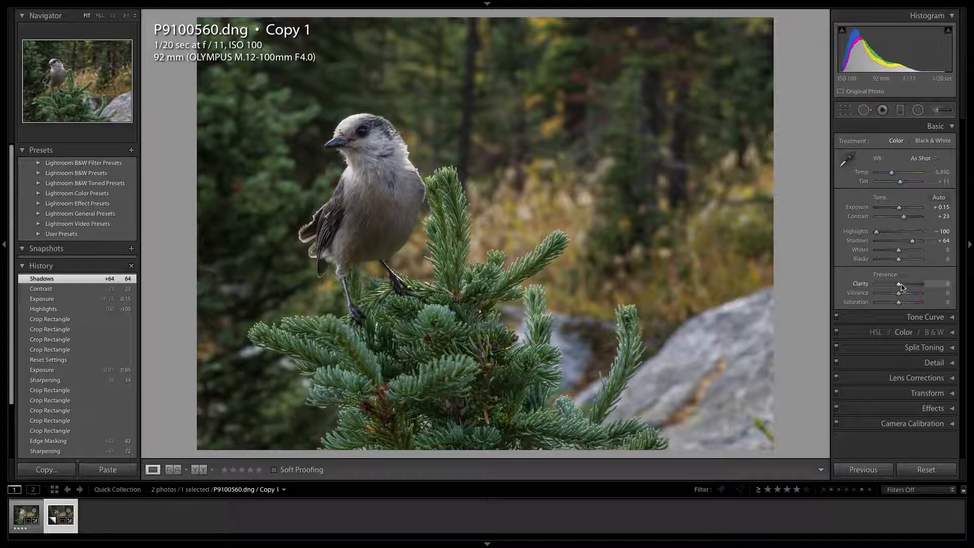
Step: Set Clarity to +32, check the bird's feathers up close, and raise Vibrance to +44
left_click_drag(901, 286, 908, 287)
left_click(350, 186)
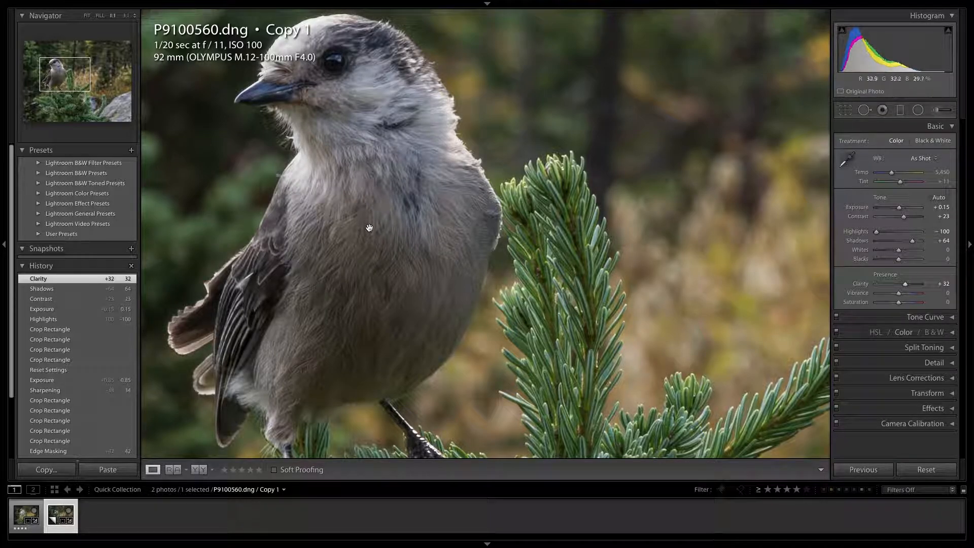
left_click(403, 241)
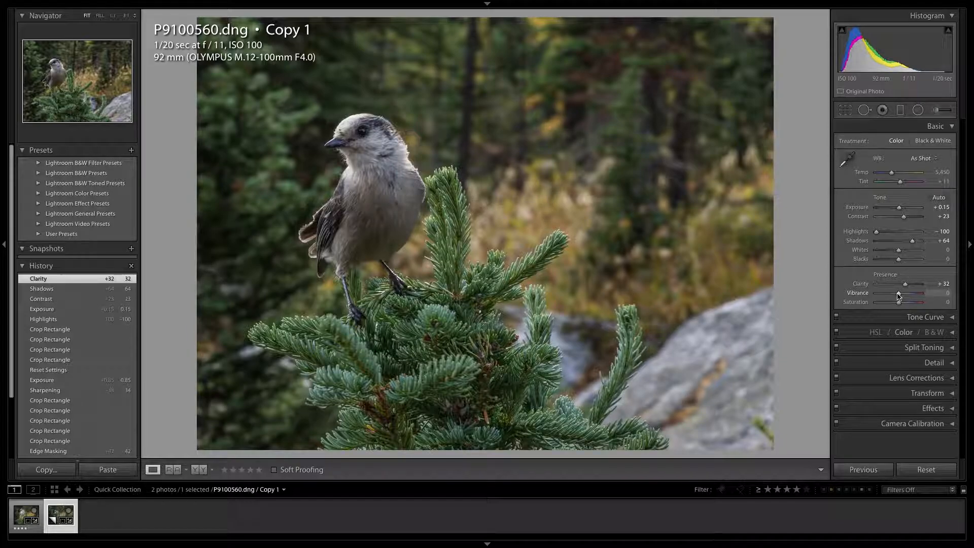
left_click_drag(899, 296, 908, 295)
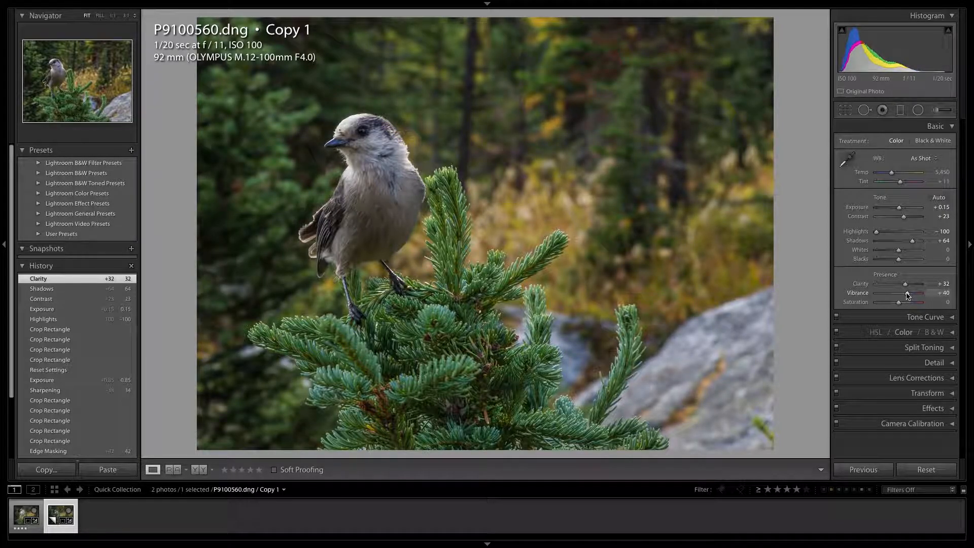
left_click_drag(907, 296, 908, 296)
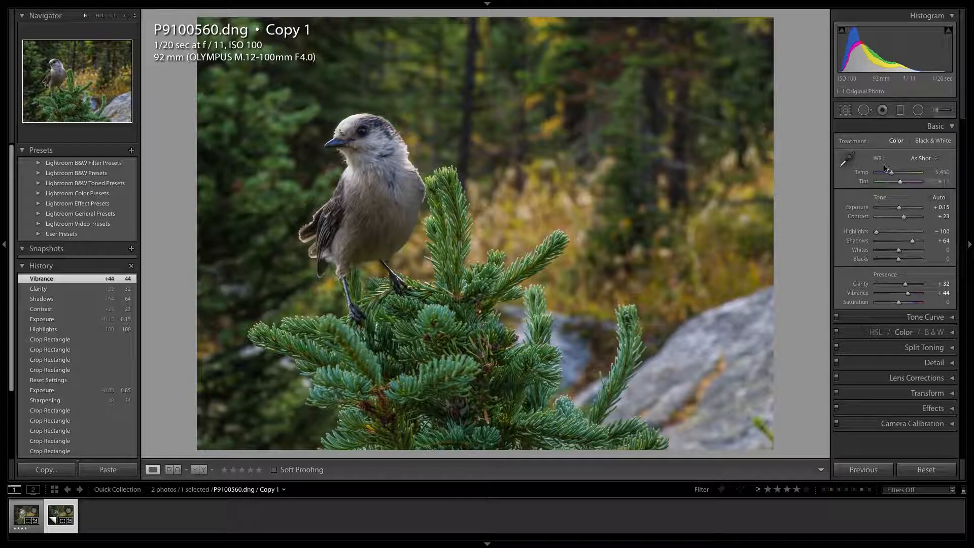
left_click(887, 130)
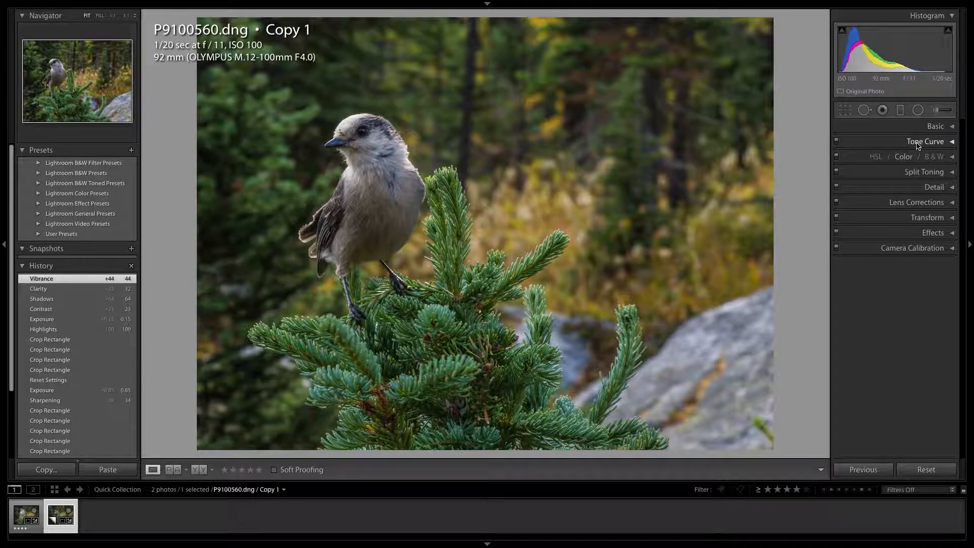
Step: Sharpen the photo with Amount 60 and Masking 68, judging the edge mask preview and the bird at full size
left_click(930, 188)
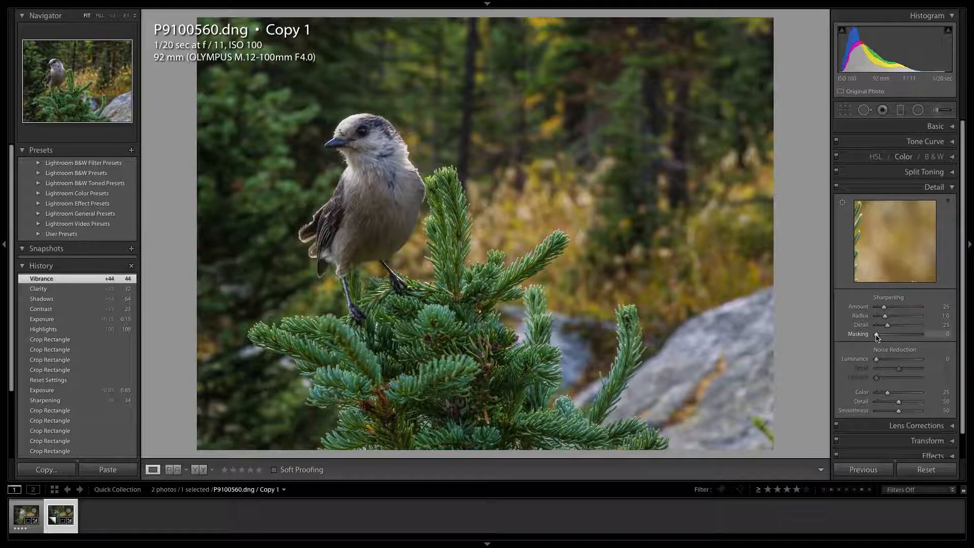
key("alt")
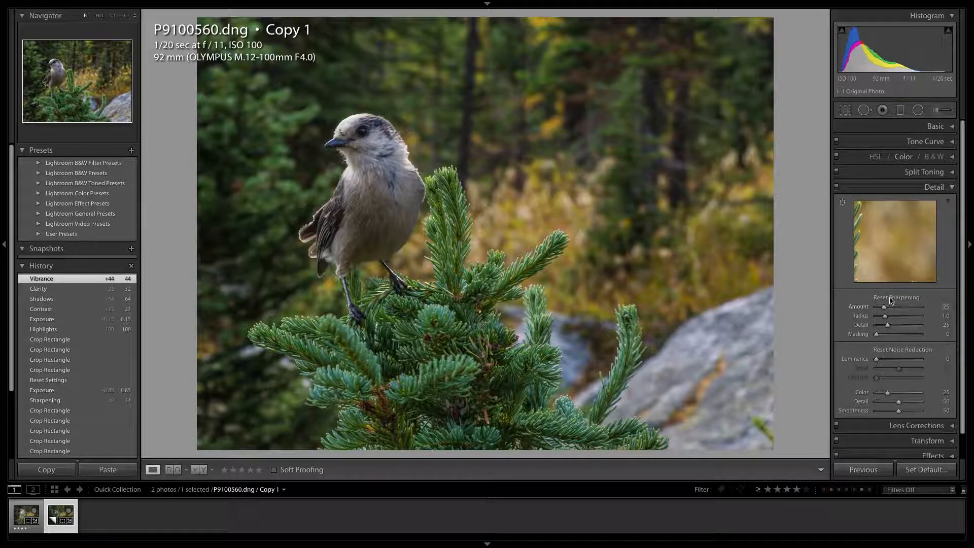
left_click_drag(878, 334, 907, 338)
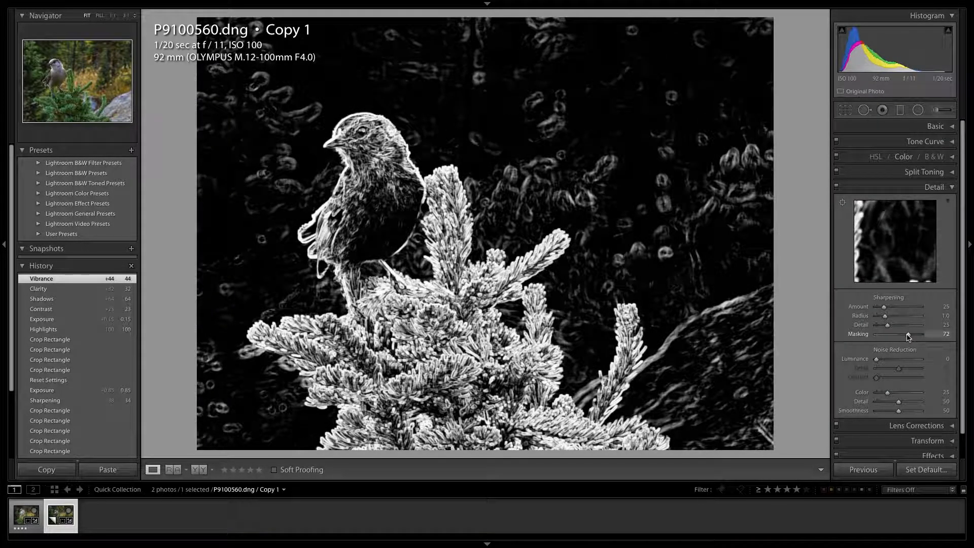
left_click_drag(907, 337, 908, 337)
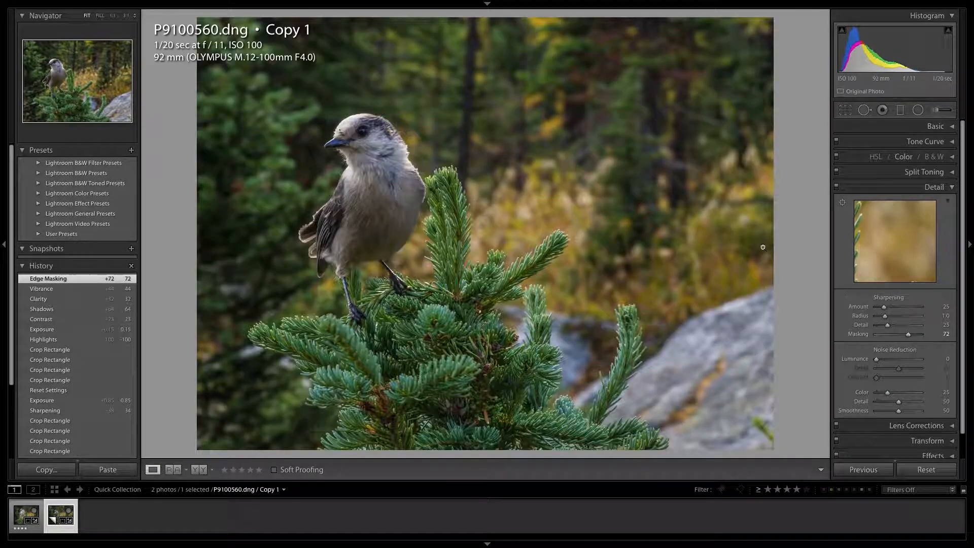
left_click(400, 150)
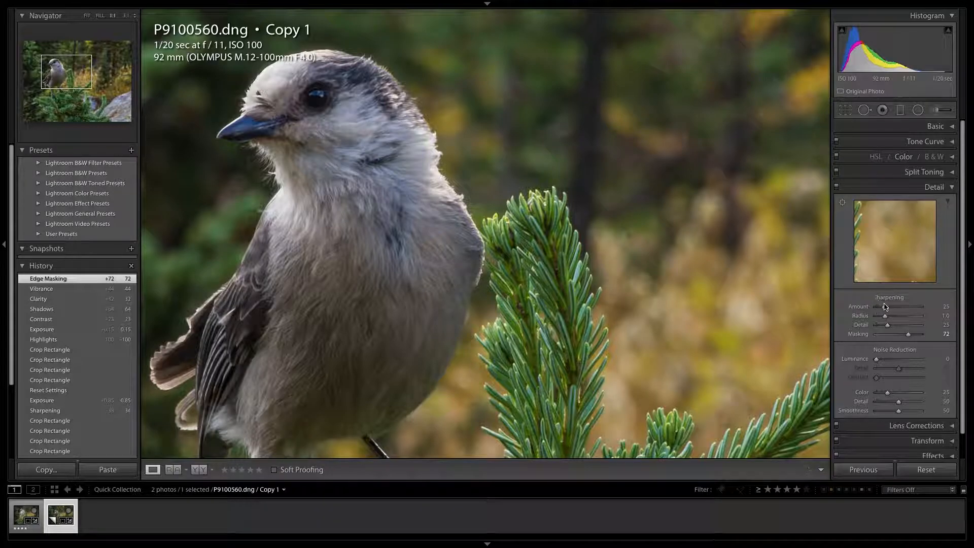
left_click_drag(885, 309, 893, 311)
left_click_drag(895, 309, 895, 310)
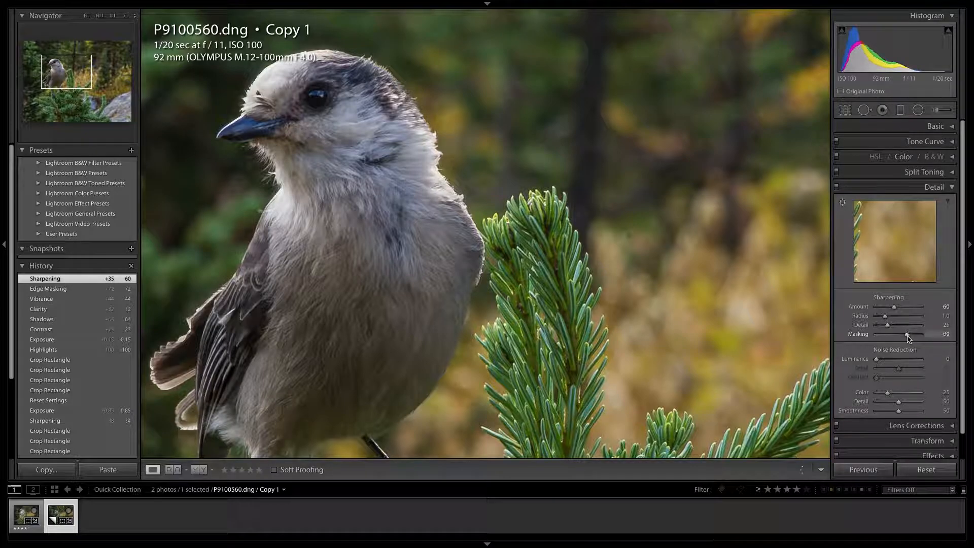
left_click_drag(907, 339, 906, 339)
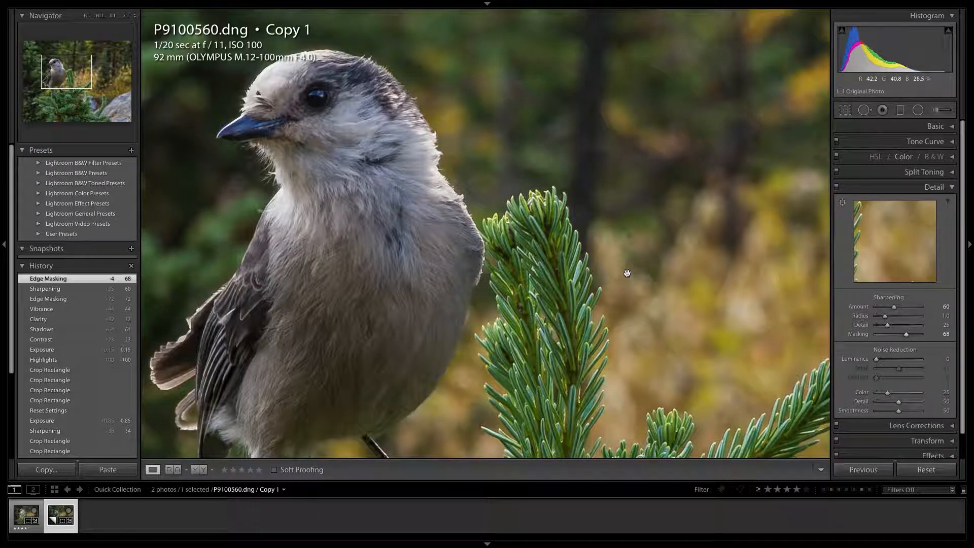
left_click(441, 210)
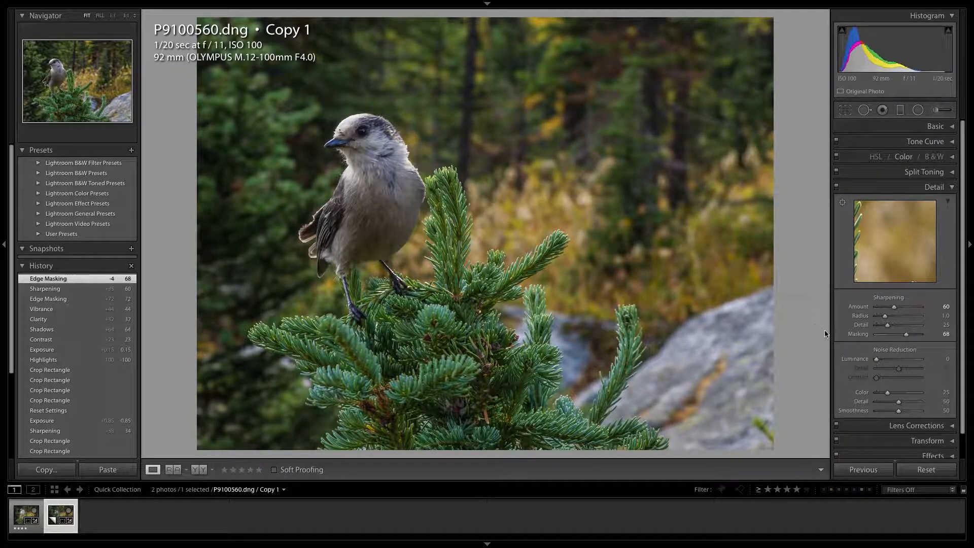
Step: Smooth the noise in the blurred background by setting Luminance noise reduction to 25
left_click(635, 185)
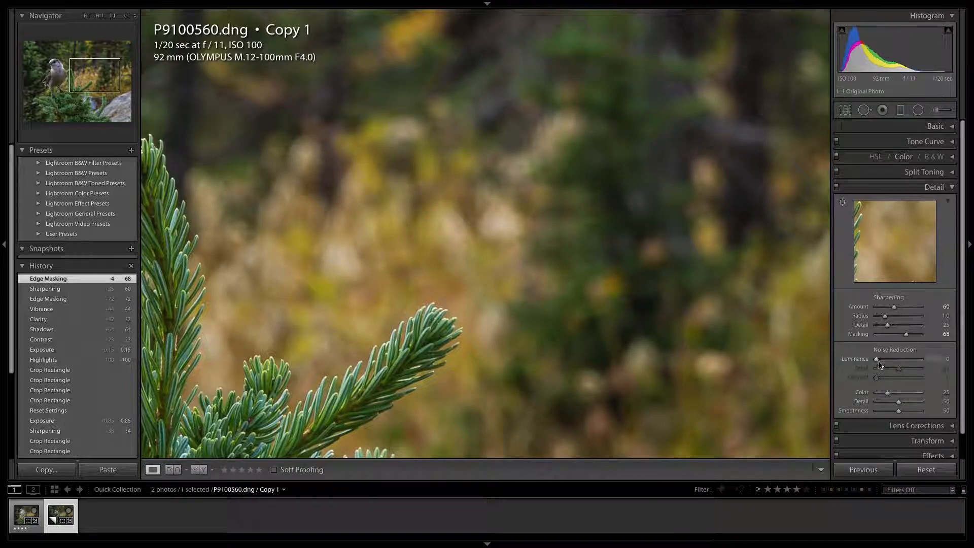
left_click_drag(877, 359, 883, 363)
left_click_drag(888, 364, 889, 363)
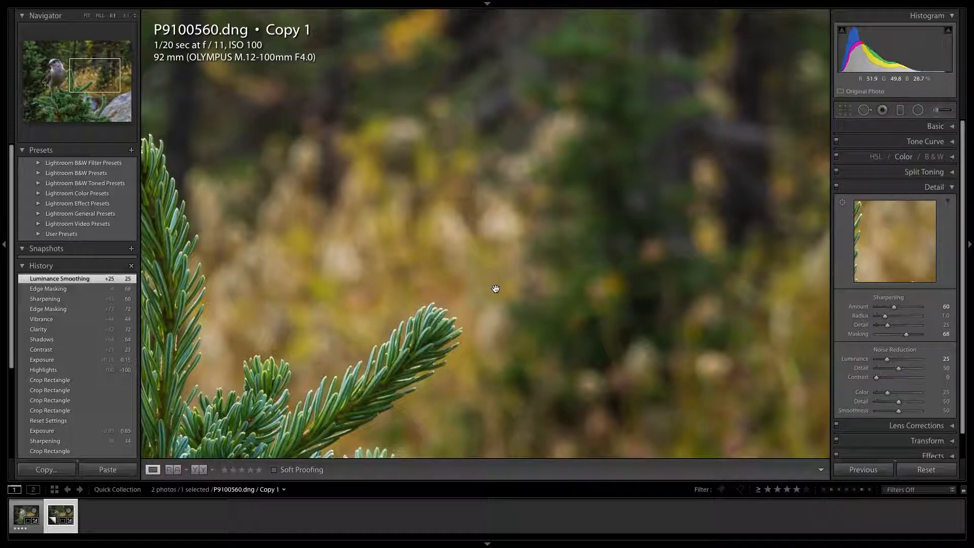
left_click(451, 280)
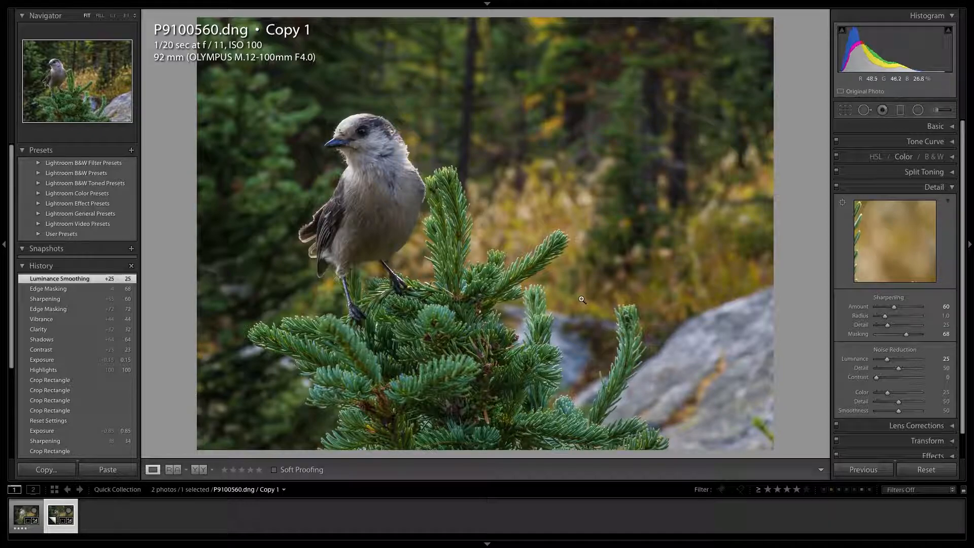
left_click(933, 188)
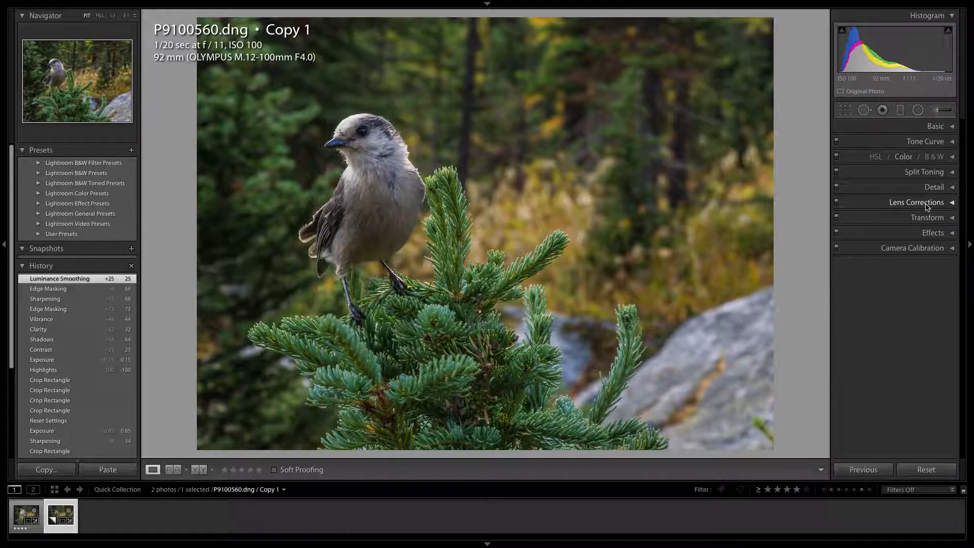
Step: Remove the purple fringing around the bird's head with a manual lens correction Purple Defringe amount of 5
left_click(926, 205)
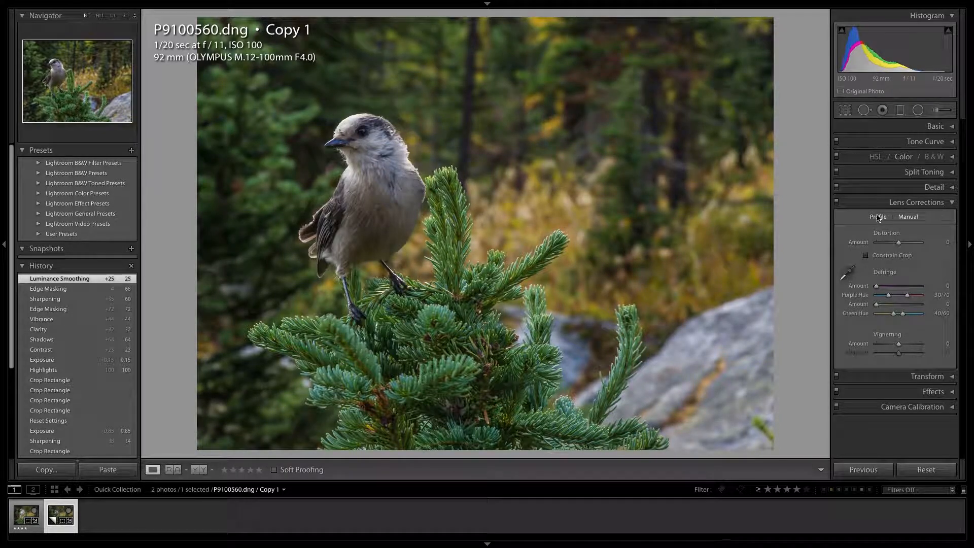
left_click(878, 217)
left_click(908, 217)
left_click(404, 154)
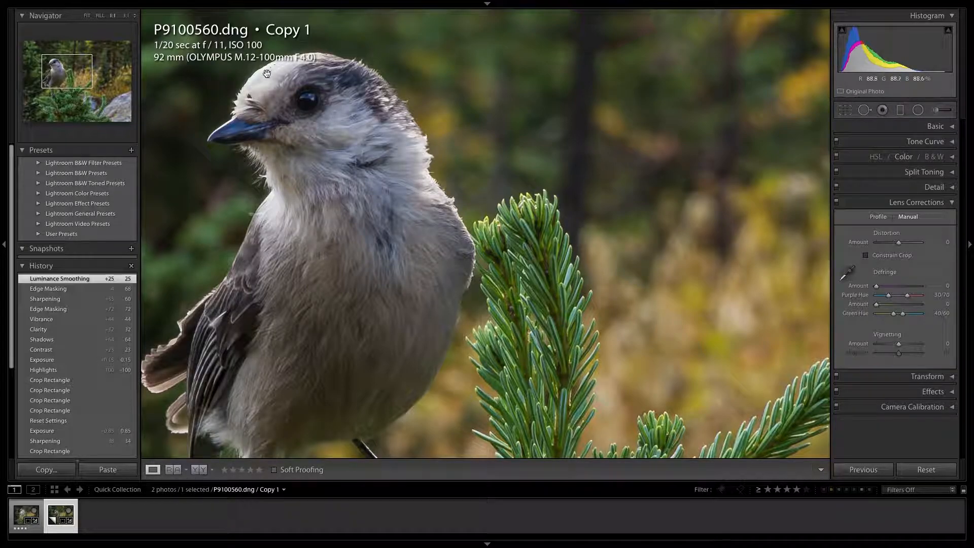
left_click_drag(247, 93, 275, 183)
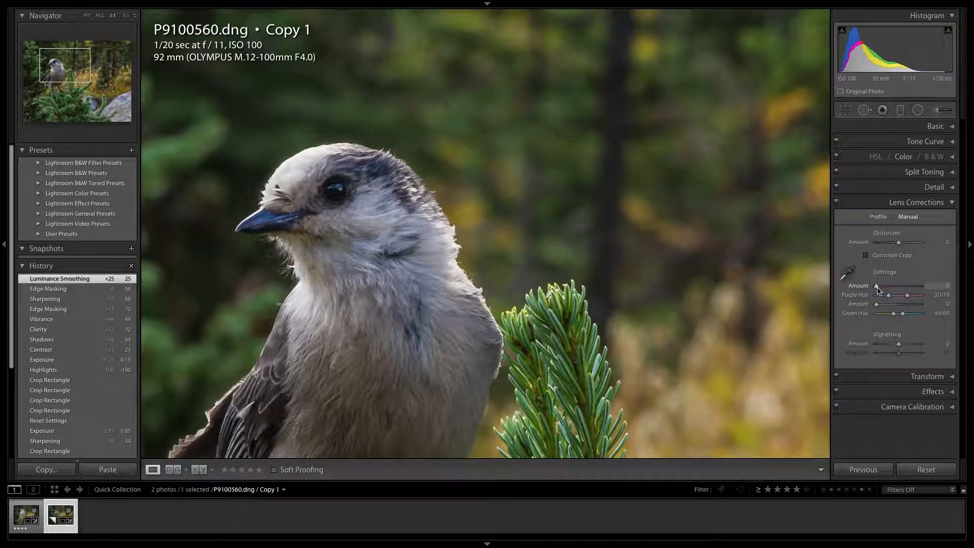
left_click_drag(878, 289, 889, 289)
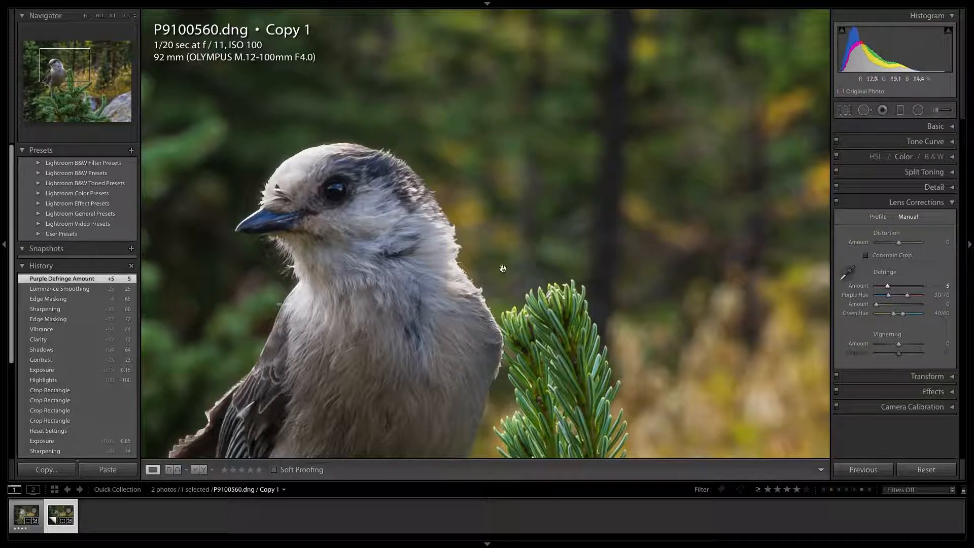
left_click(437, 261)
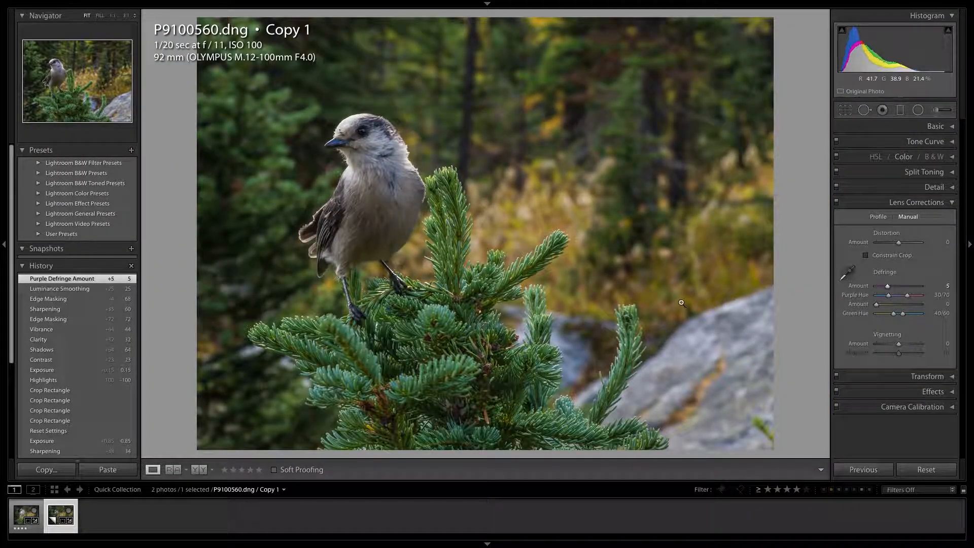
left_click(924, 204)
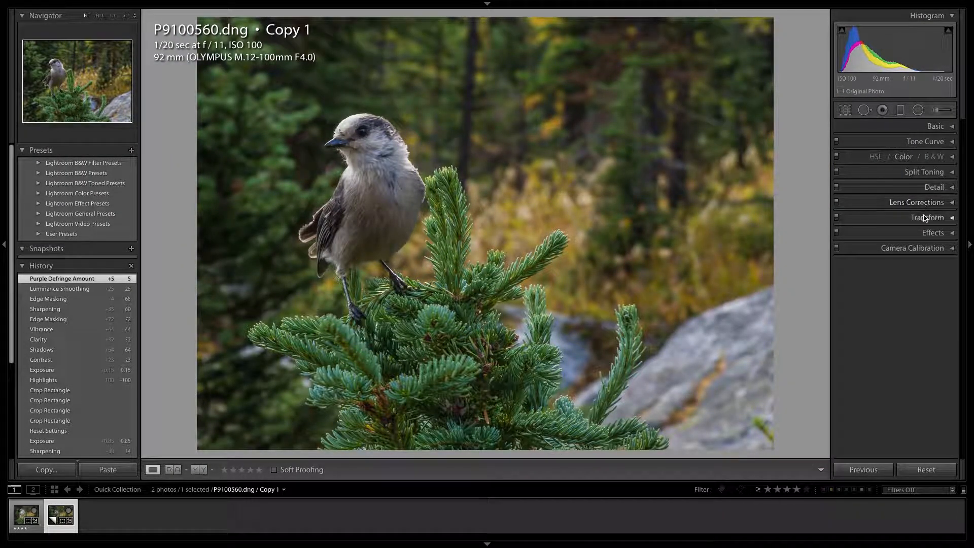
Step: Darken the photo's edges with a Highlight Priority post-crop vignette Amount of -13
left_click(926, 218)
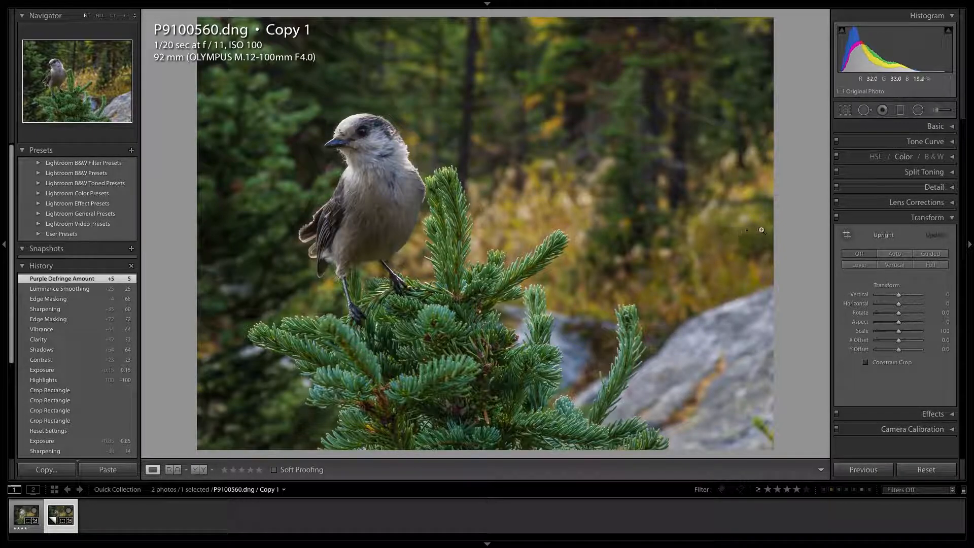
left_click(926, 218)
left_click(930, 235)
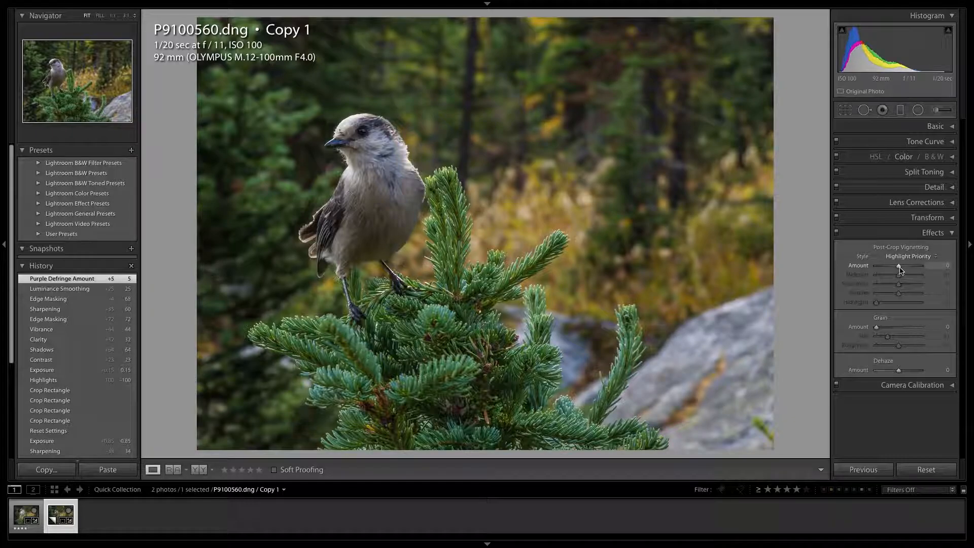
left_click_drag(899, 269, 897, 270)
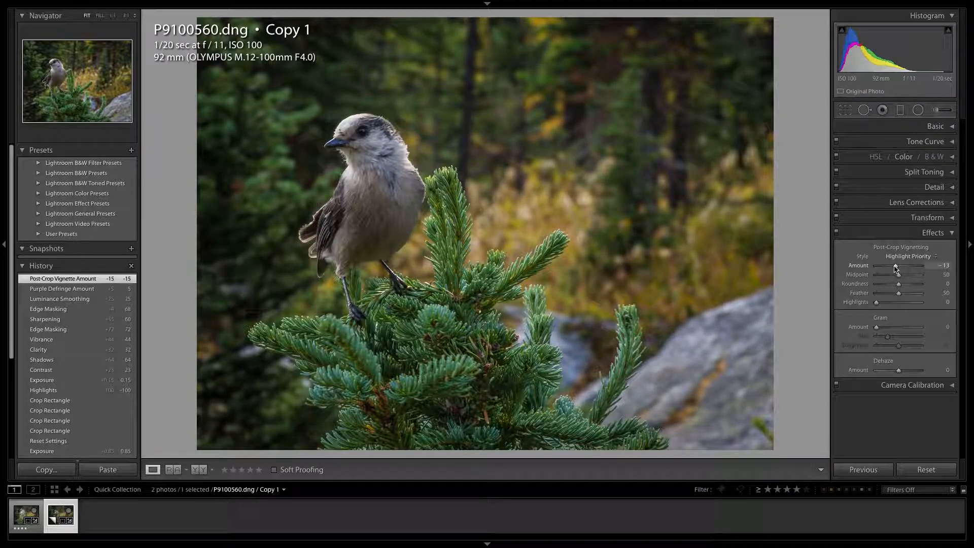
left_click_drag(896, 269, 895, 269)
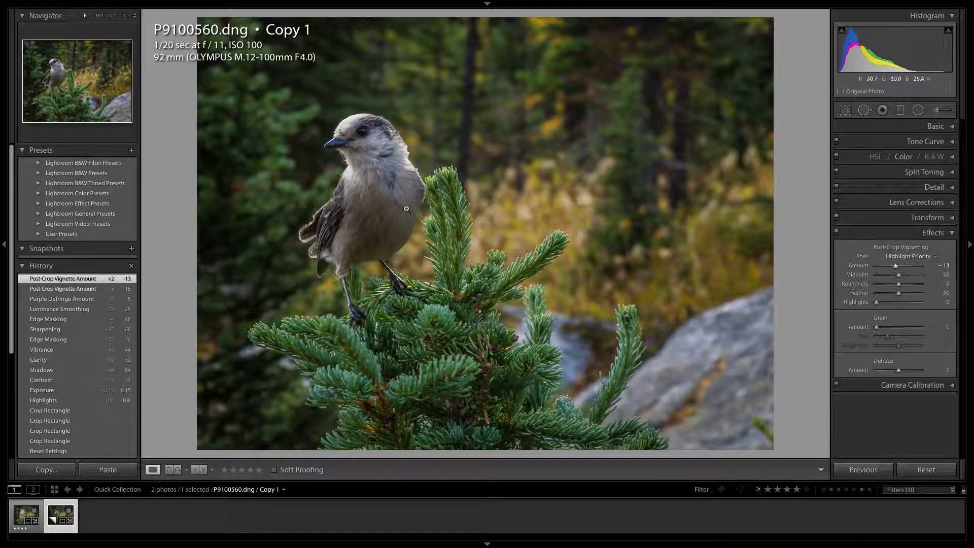
left_click(932, 232)
left_click(931, 127)
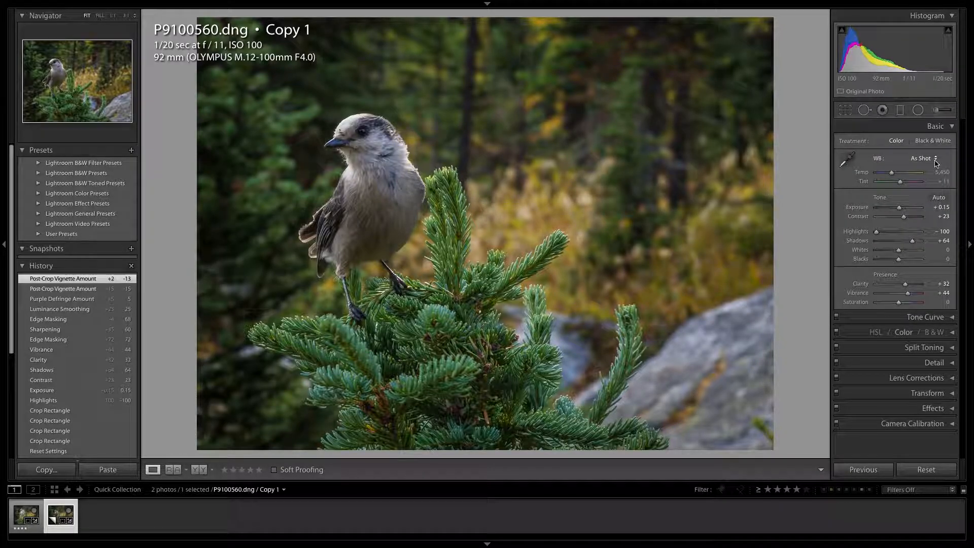
left_click(936, 111)
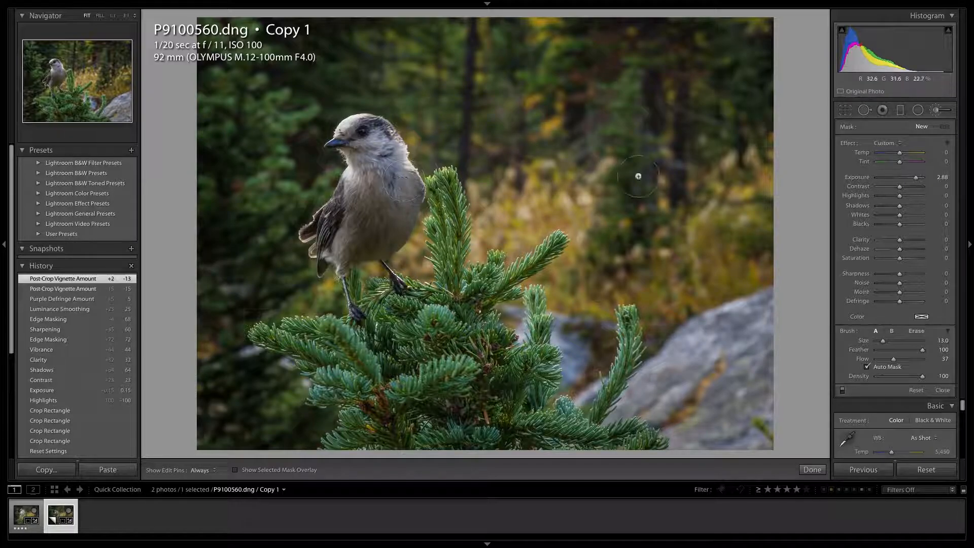
left_click(812, 469)
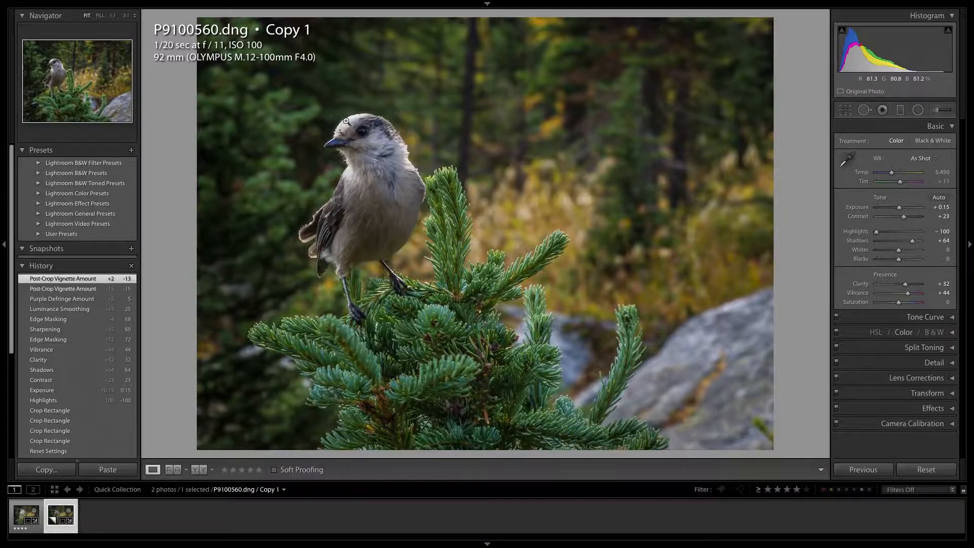
Step: Magnify the bird's head to full size and set up an adjustment brush with Exposure -4.00 and Size 9.0
left_click(368, 128)
left_click_drag(410, 124, 433, 161)
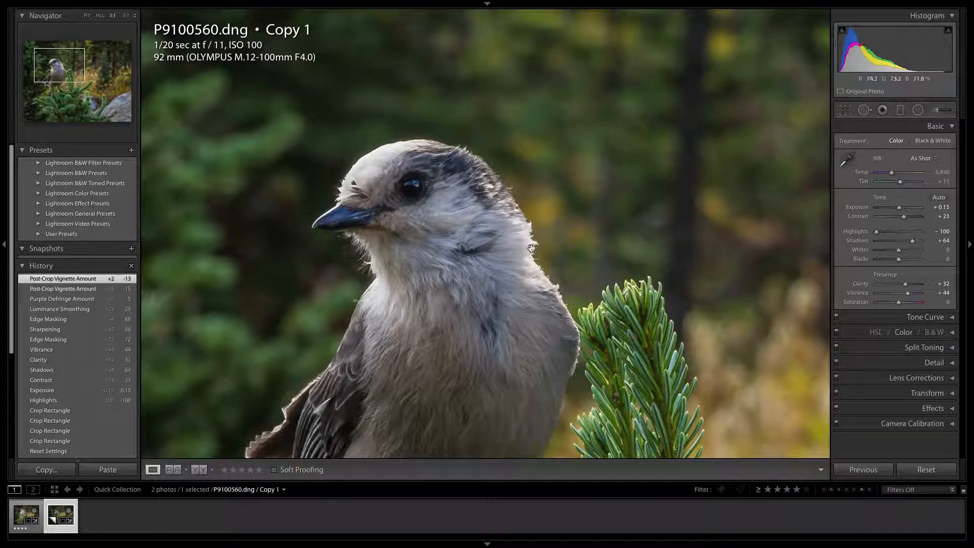
left_click(936, 110)
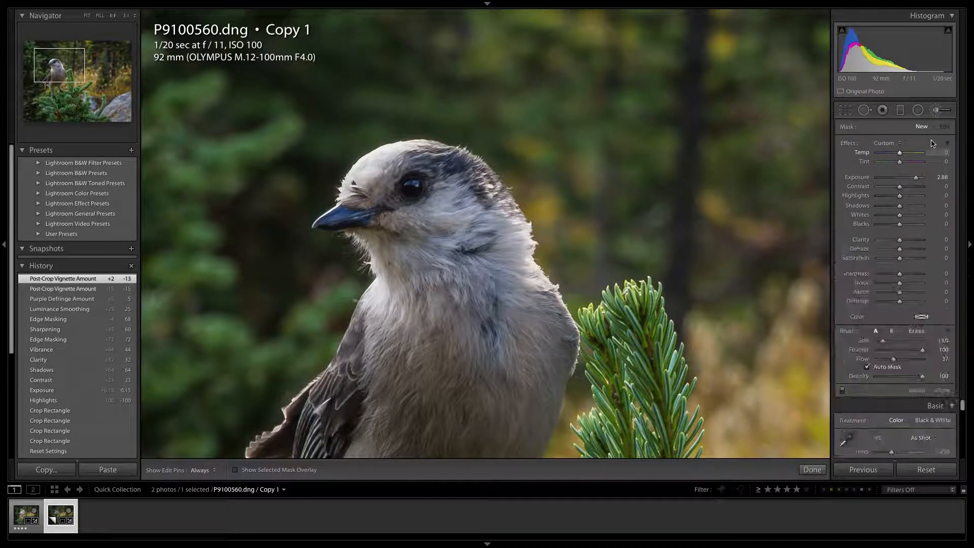
left_click_drag(915, 179, 863, 180)
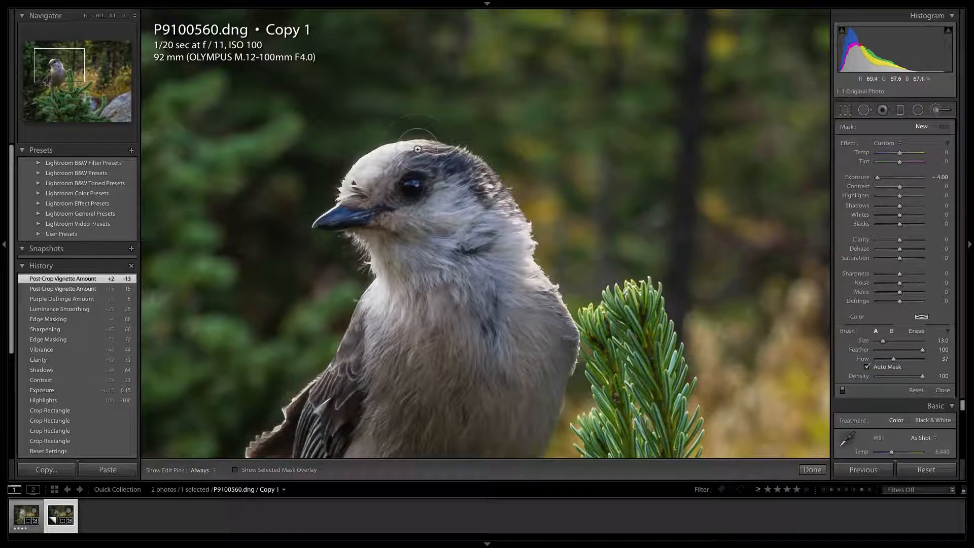
scroll(381, 161, "down", 4)
scroll(386, 161, "down", 3)
scroll(392, 157, "up", 1)
Step: Brush the darkening adjustment over the bright feathers on the bird's crown, nape and chest with the edit pins hidden
key("h")
mouse_move(380, 175)
left_mouse_down()
mouse_move(356, 182)
mouse_move(406, 153)
mouse_move(380, 166)
mouse_move(434, 153)
left_mouse_up()
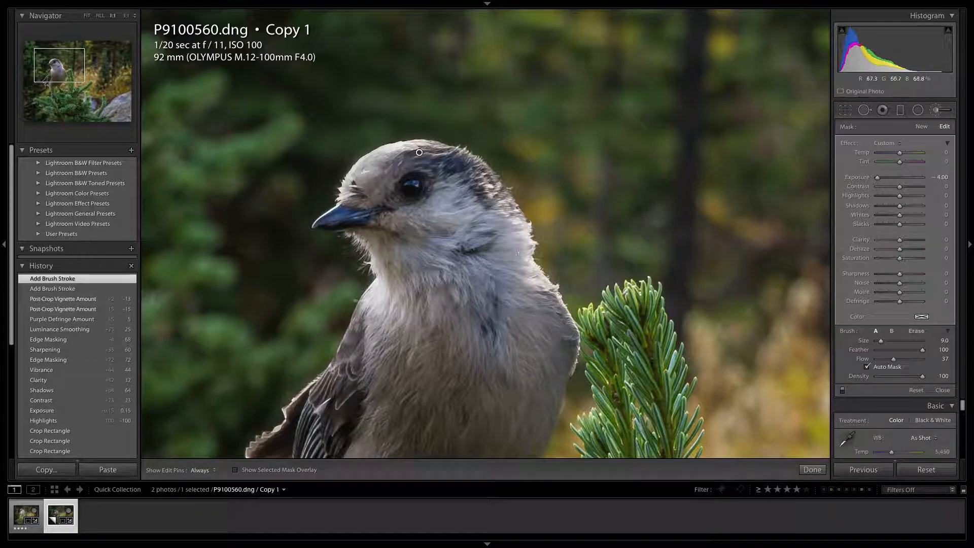
left_click_drag(525, 248, 558, 297)
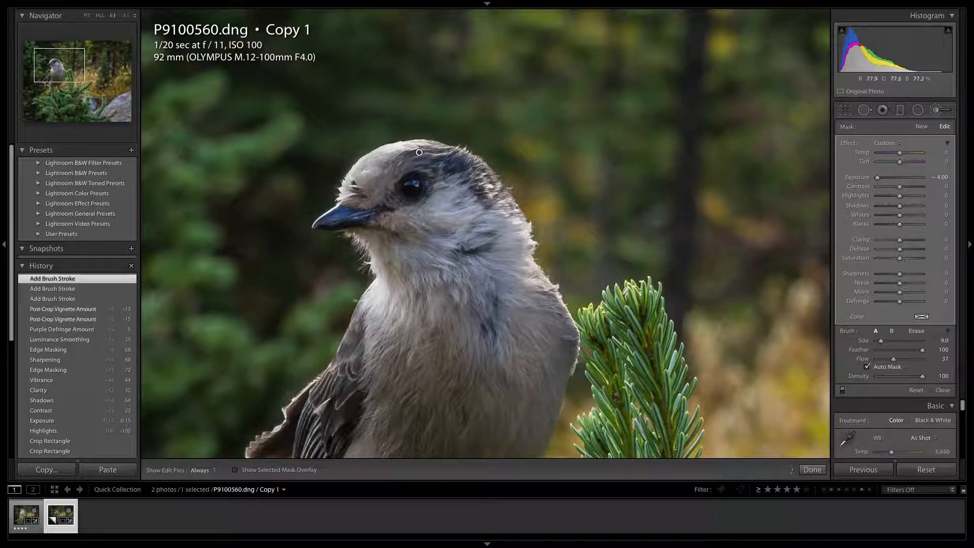
left_click_drag(537, 249, 538, 254)
mouse_move(404, 144)
left_mouse_down()
mouse_move(377, 151)
mouse_move(393, 144)
left_mouse_up()
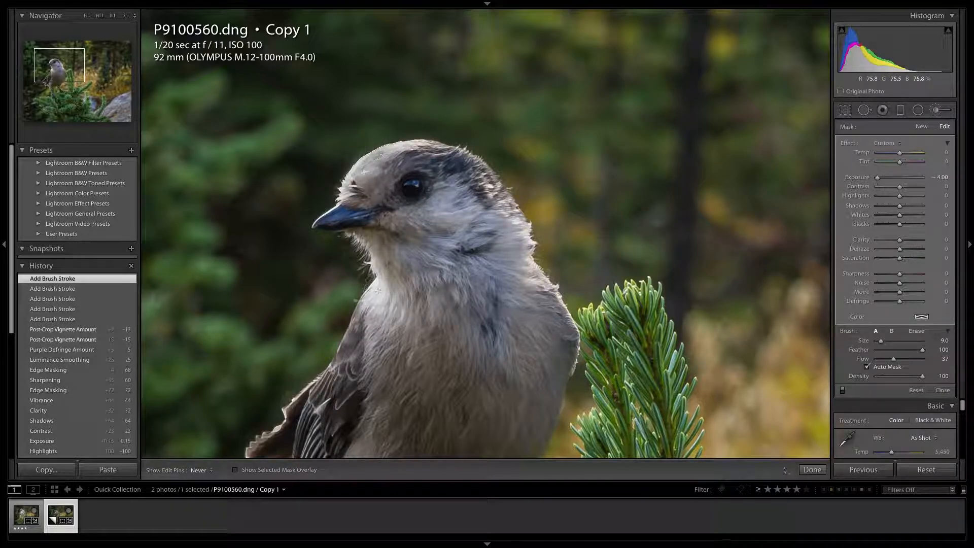
mouse_move(371, 302)
left_mouse_down()
mouse_move(378, 295)
mouse_move(398, 307)
mouse_move(401, 323)
left_mouse_up()
left_click(812, 469)
left_click(780, 168)
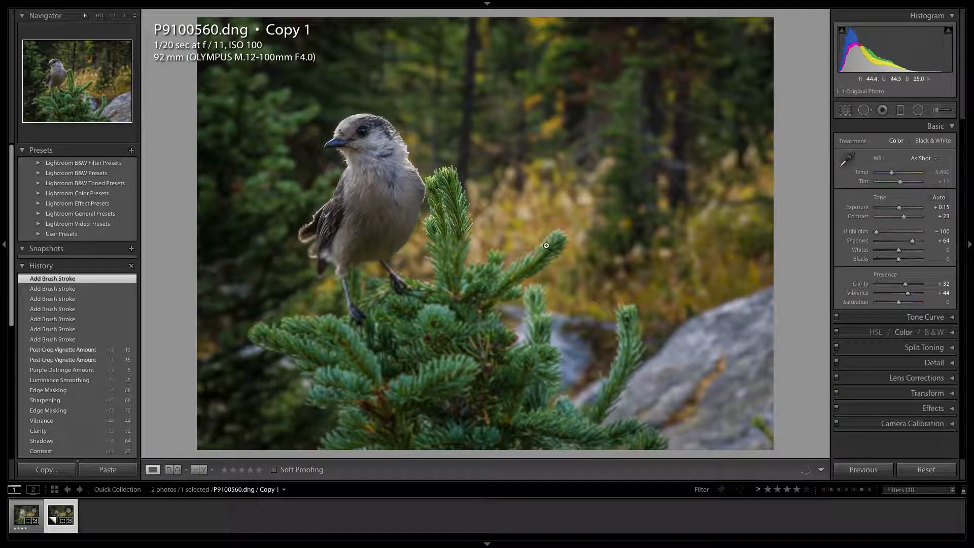
Step: Place a radial filter centred on the bird and enlarge its ellipse to surround the head and body
key("shift+m")
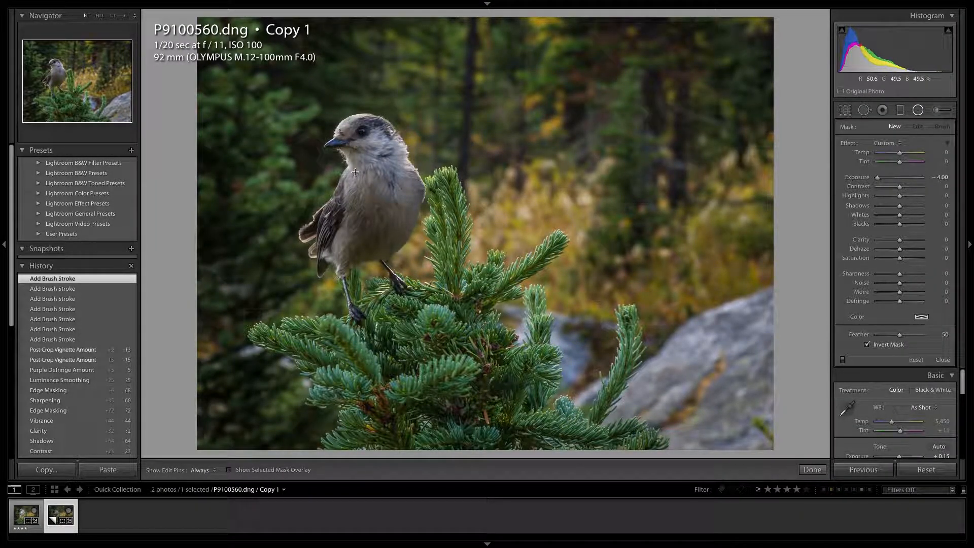
left_click_drag(351, 181, 413, 260)
left_click_drag(350, 180, 366, 198)
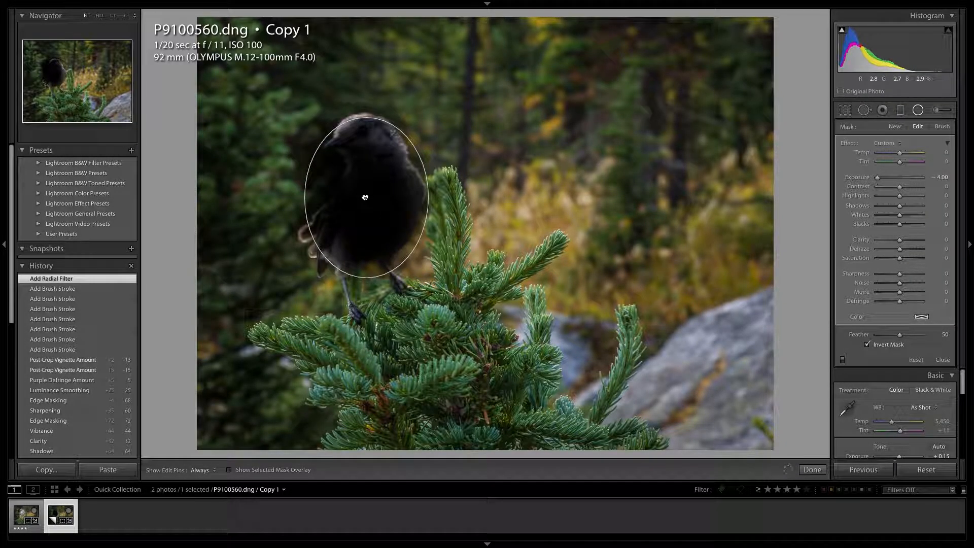
left_click_drag(379, 127, 375, 87)
left_click_drag(428, 198, 445, 197)
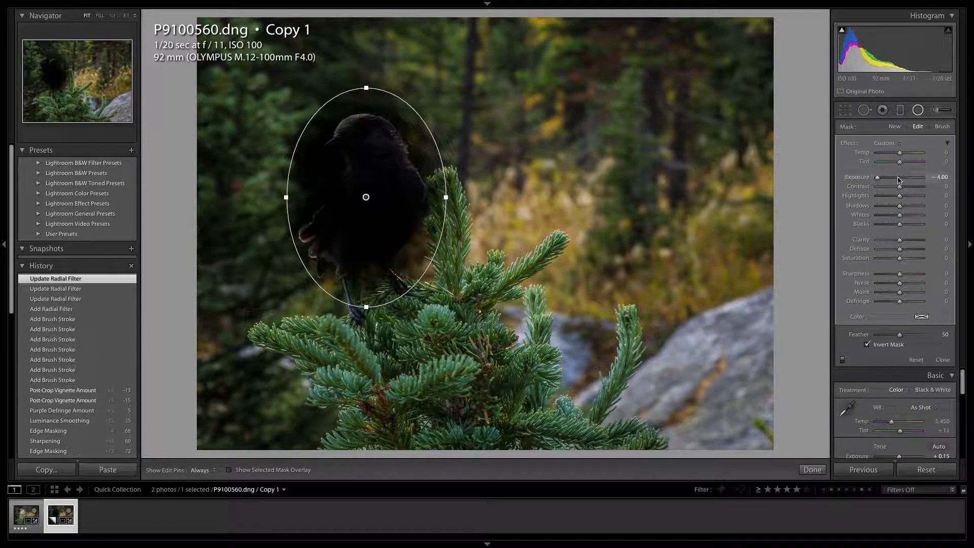
Step: Brighten the bird by setting the radial filter's Exposure to 0.94, slightly extending its ellipse in height
left_click_drag(880, 181, 904, 182)
left_click(366, 309)
left_click_drag(905, 178, 904, 181)
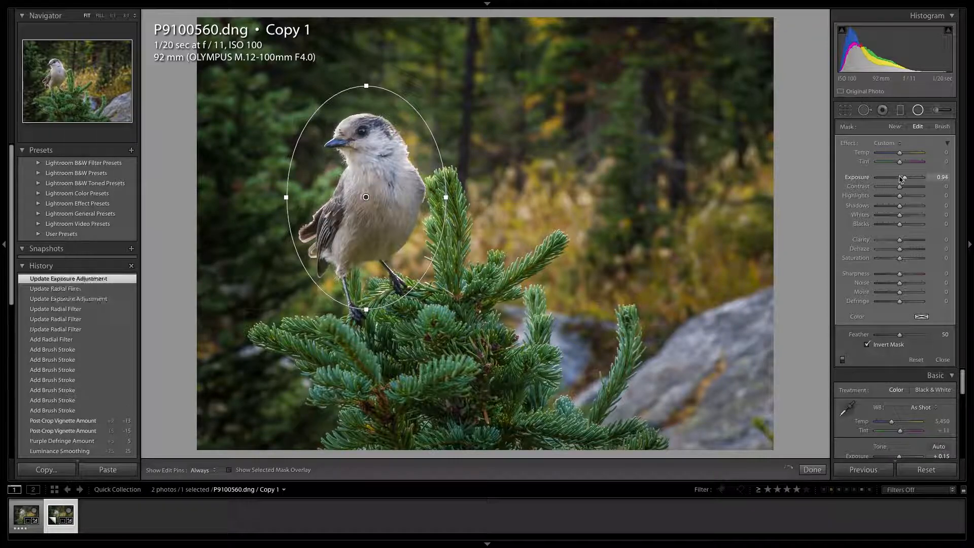
left_click(812, 470)
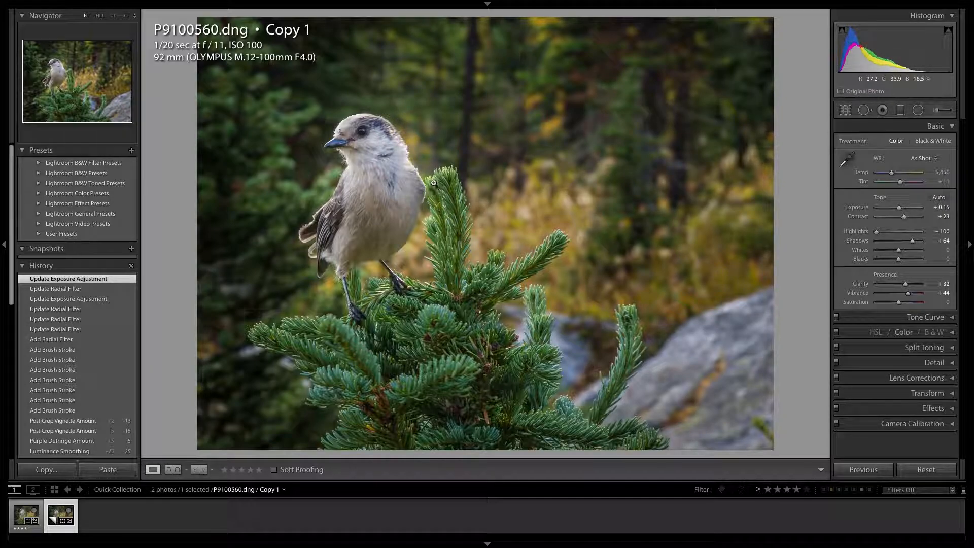
Step: Crop the photo slightly tighter around the bird and treetop, keeping the original aspect ratio
left_click(844, 110)
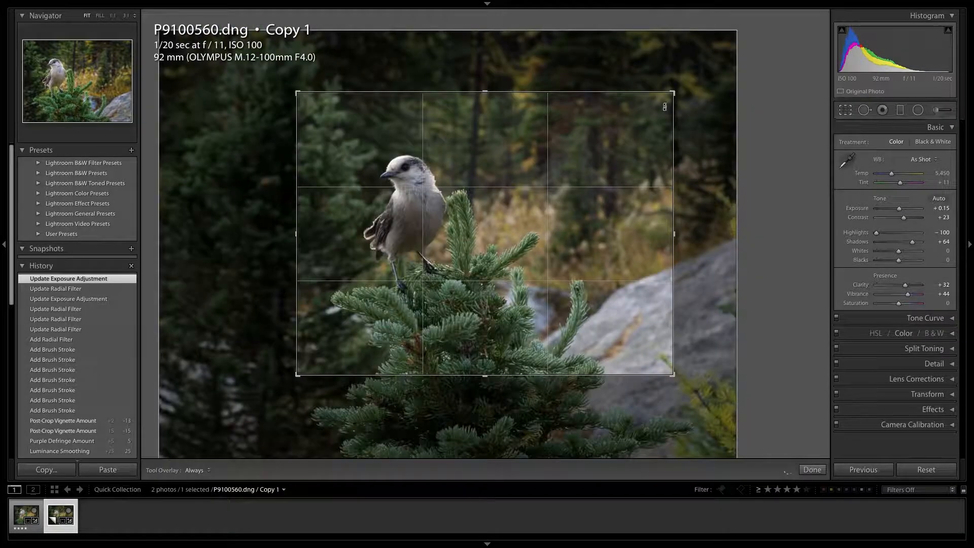
left_click_drag(422, 95, 422, 103)
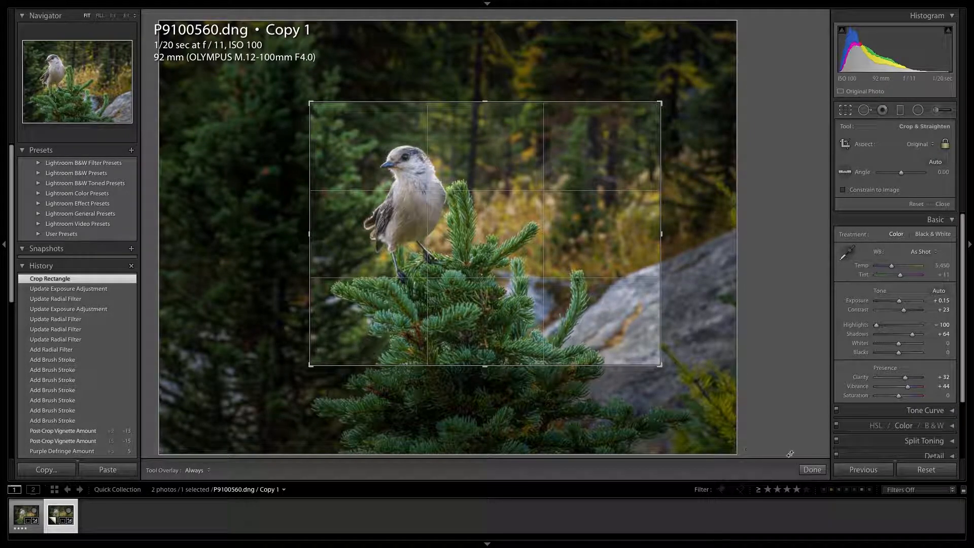
left_click(812, 469)
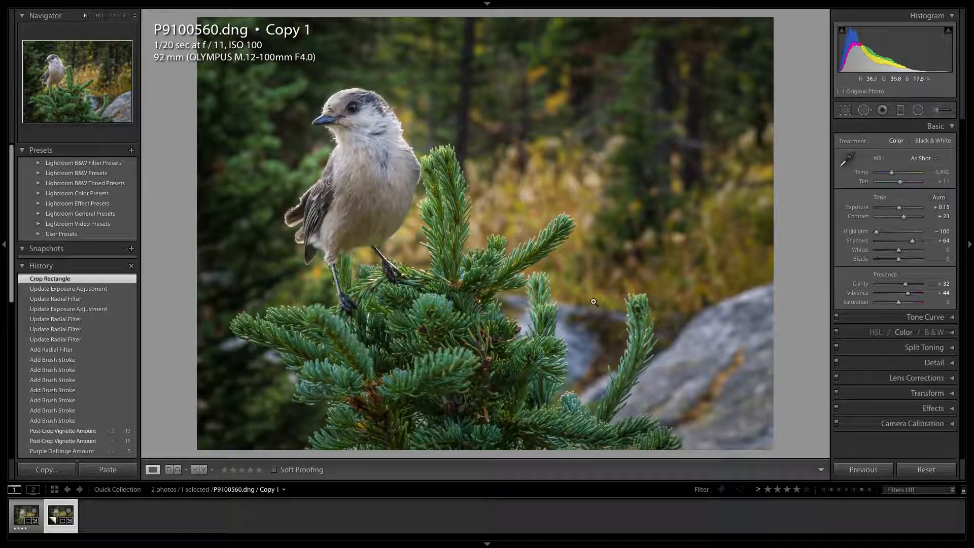